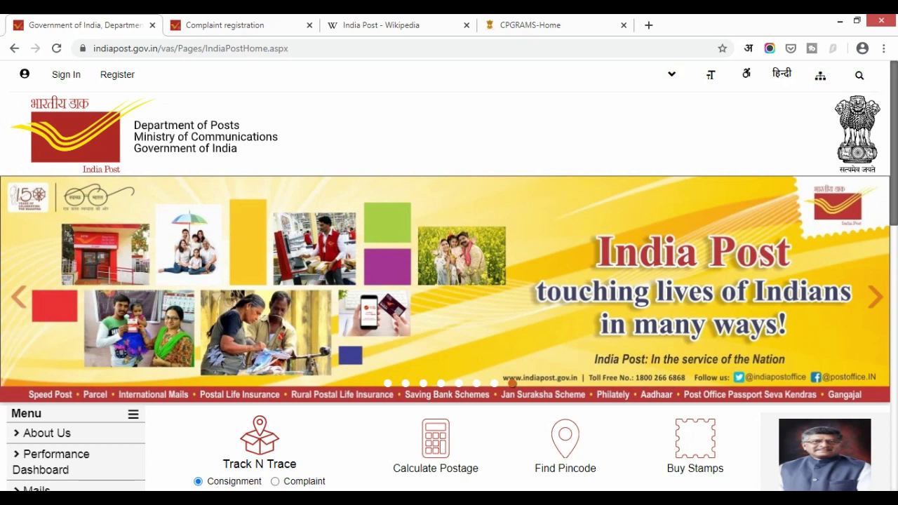
Step: On the complaint tab, pick Mail Services, Speed Post Letters and Delay in Delivery of Articles
{"action": "key", "text": "ctrl+Tab"}
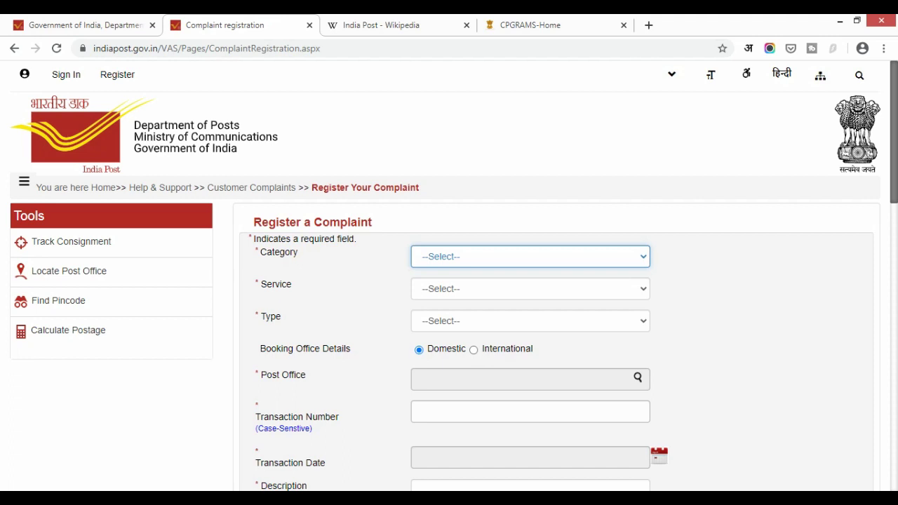
{"action": "left_click", "coordinate": [491, 258]}
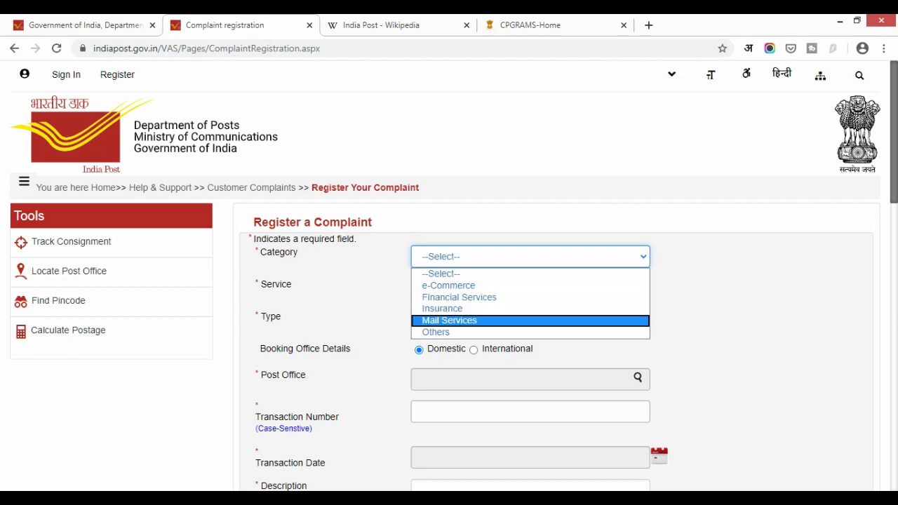
{"action": "left_click", "coordinate": [449, 320]}
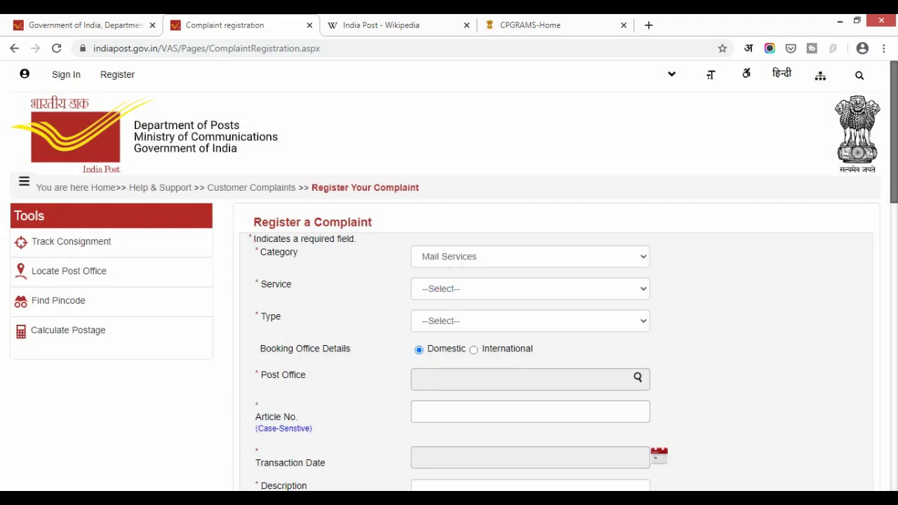
{"action": "left_click", "coordinate": [491, 288]}
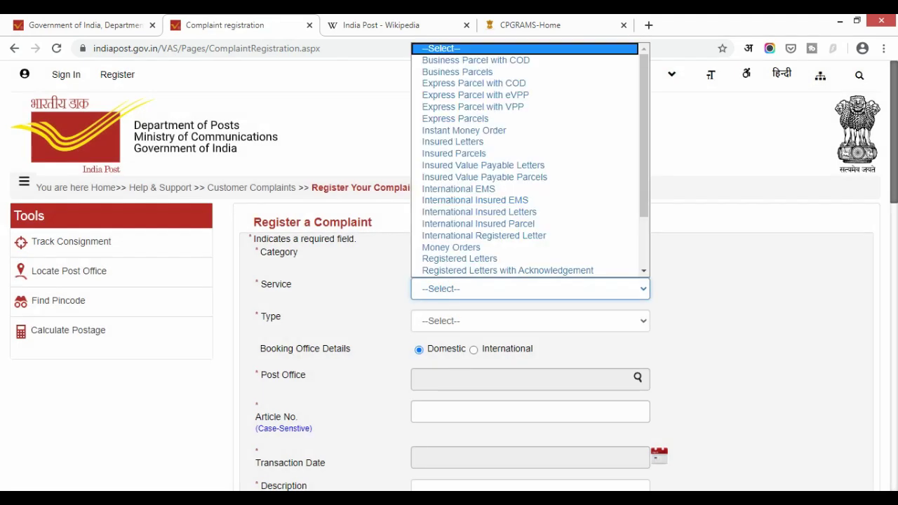
{"action": "scroll", "coordinate": [491, 221], "scroll_direction": "down", "scroll_amount": 3}
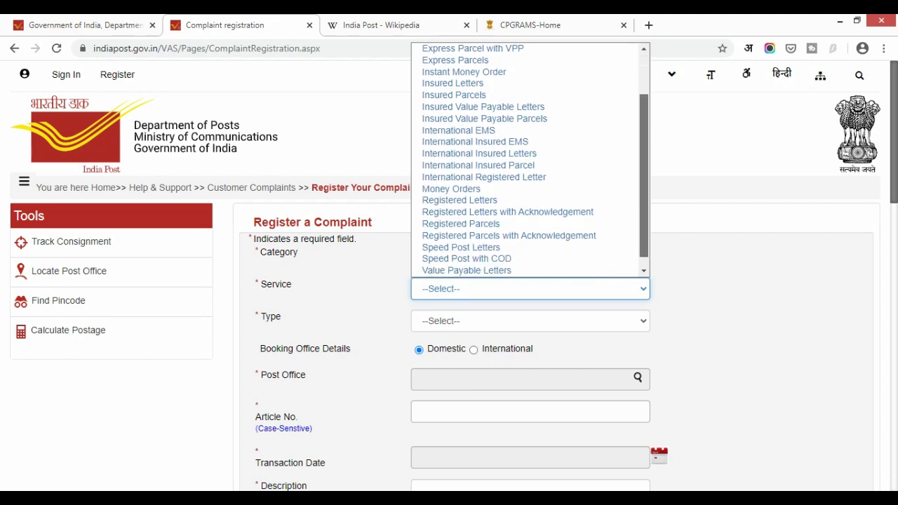
{"action": "left_click", "coordinate": [491, 244]}
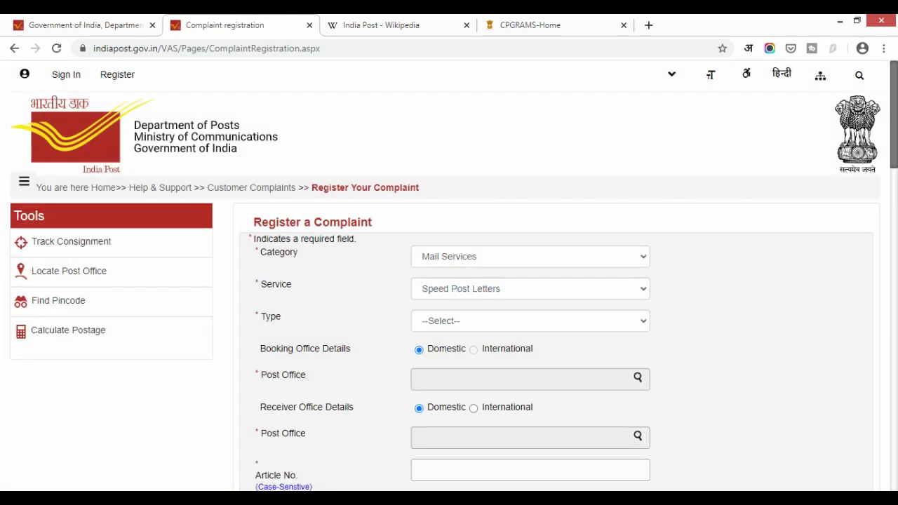
{"action": "left_click", "coordinate": [530, 321]}
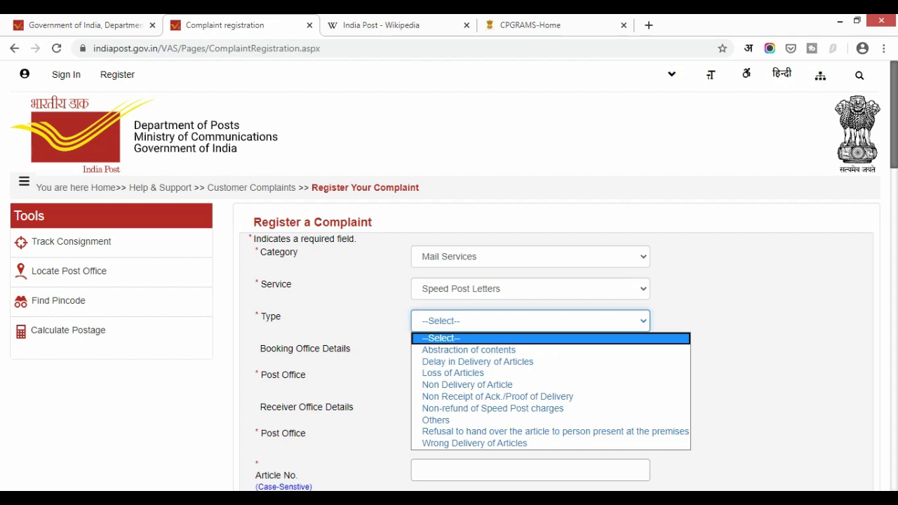
{"action": "key", "text": "Return"}
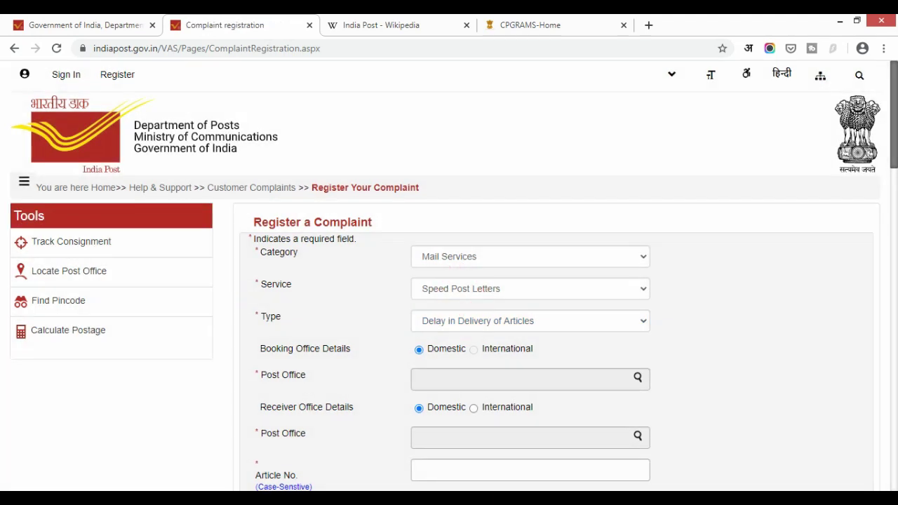
{"action": "scroll", "coordinate": [449, 281], "scroll_direction": "down", "scroll_amount": 1}
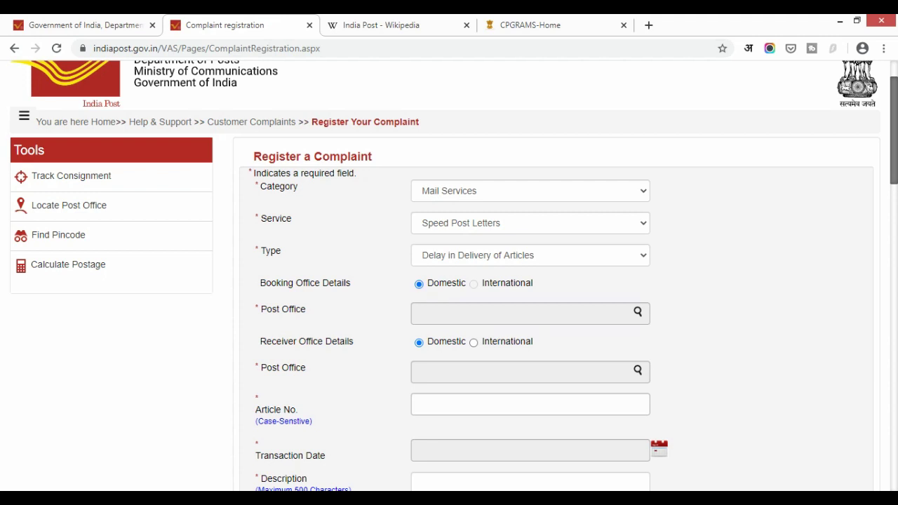
Step: Look up PIN 480001 and choose Chhindwara Central Sub Division as the booking post office
{"action": "left_click", "coordinate": [452, 315]}
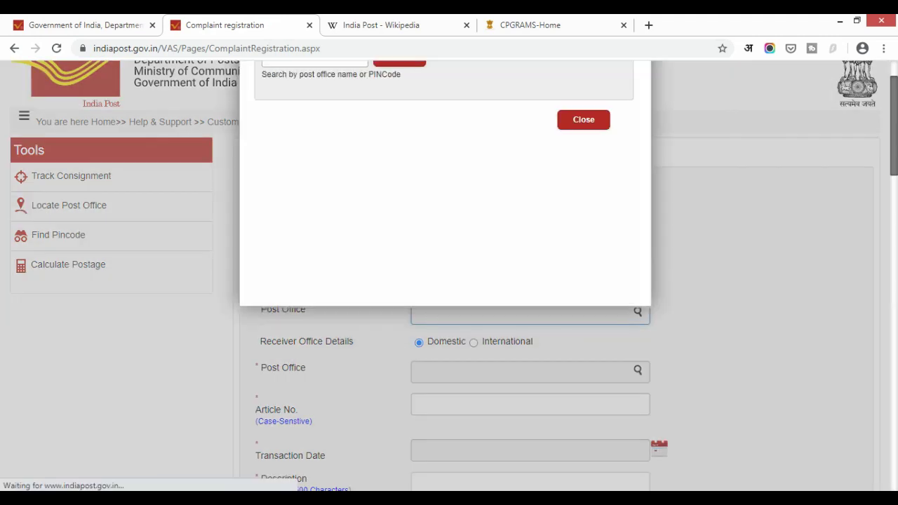
{"action": "left_click", "coordinate": [314, 123]}
{"action": "type", "text": "480"}
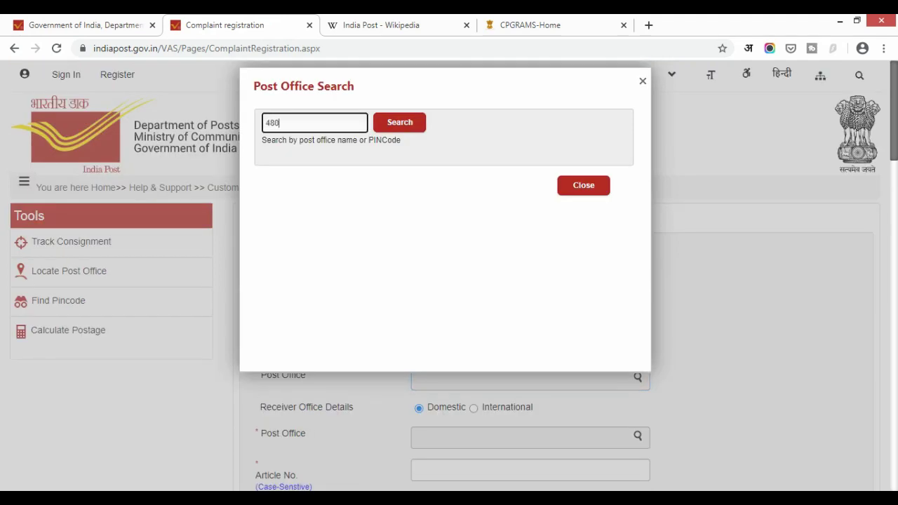
{"action": "type", "text": "001"}
{"action": "key", "text": "Return"}
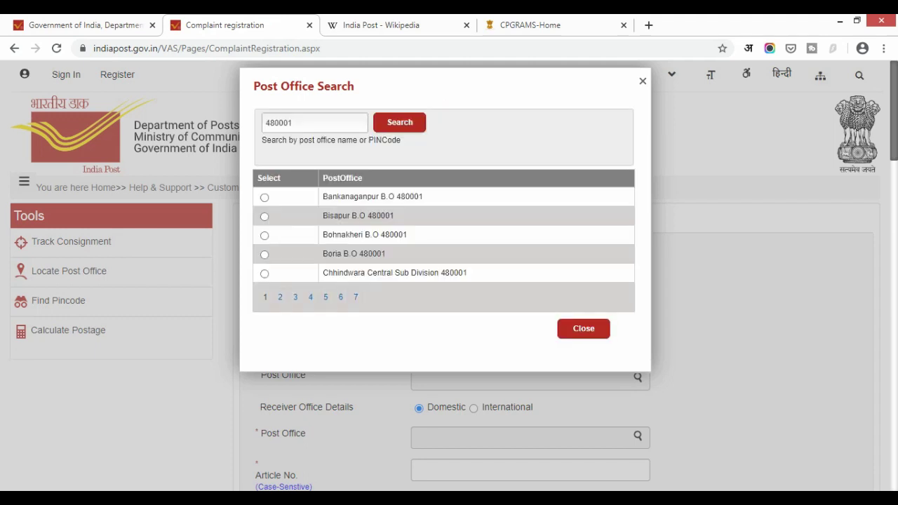
{"action": "left_click", "coordinate": [264, 273]}
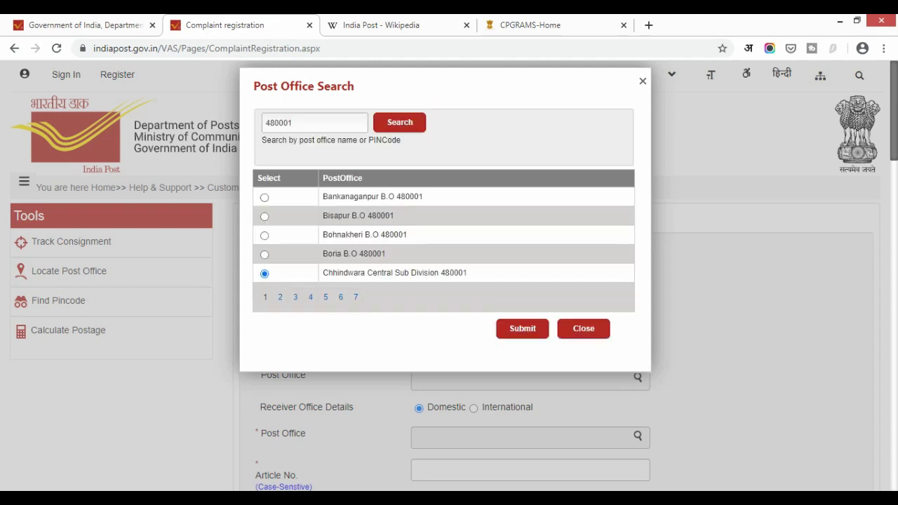
{"action": "scroll", "coordinate": [449, 280], "scroll_direction": "down", "scroll_amount": 2}
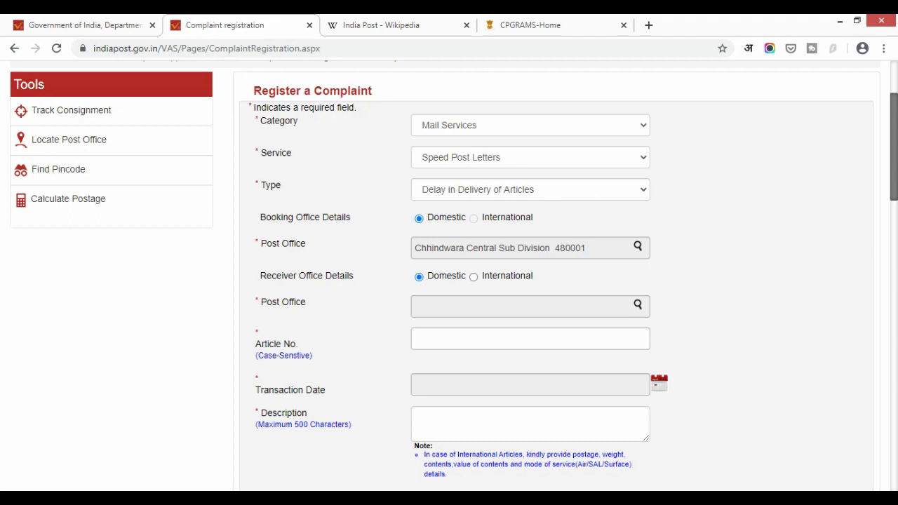
Step: Try the international receiving-office option, dismiss the country list, and revert to domestic
{"action": "left_click", "coordinate": [474, 276]}
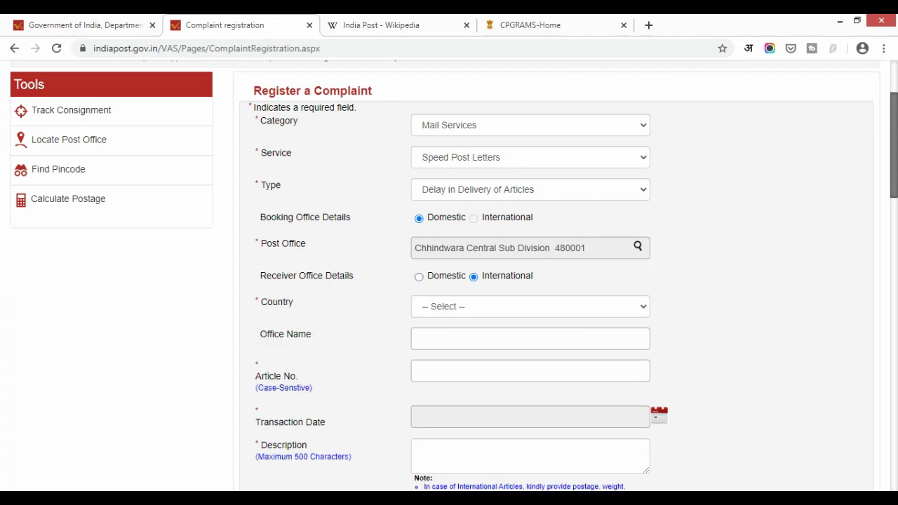
{"action": "left_click", "coordinate": [554, 308]}
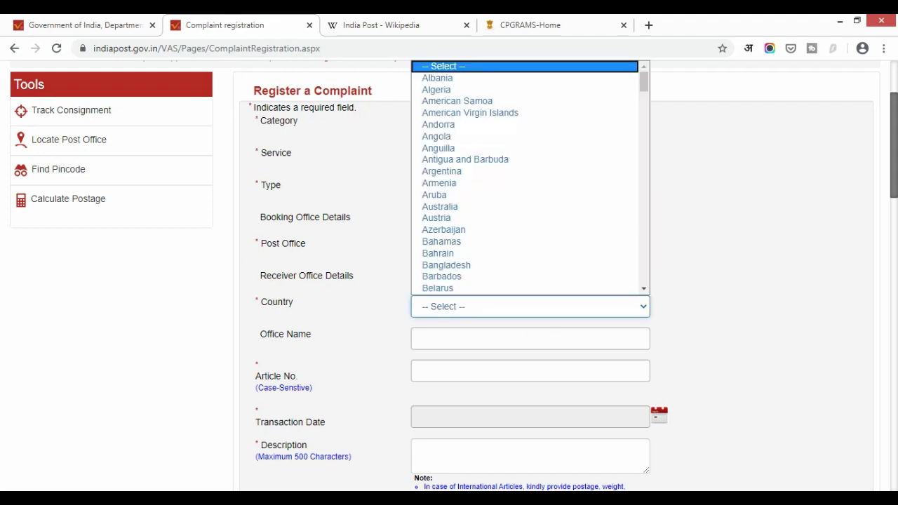
{"action": "key", "text": "Escape"}
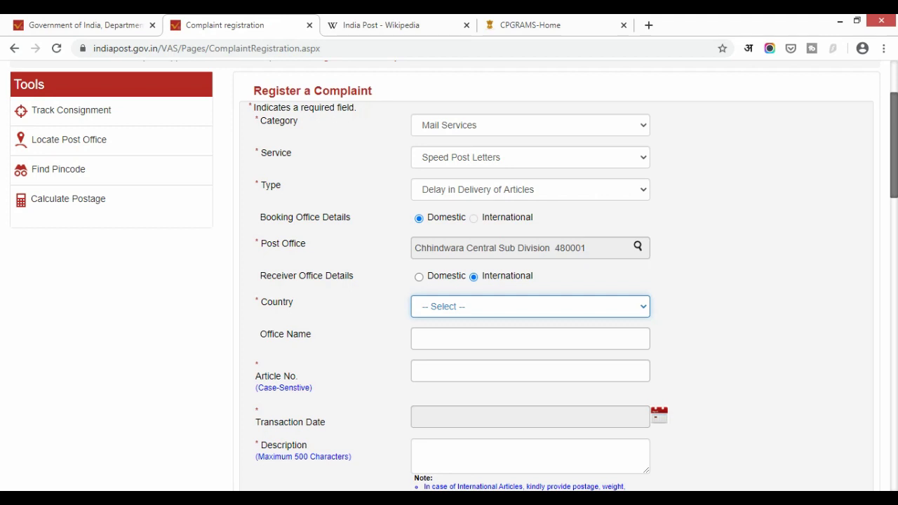
{"action": "left_click", "coordinate": [418, 276]}
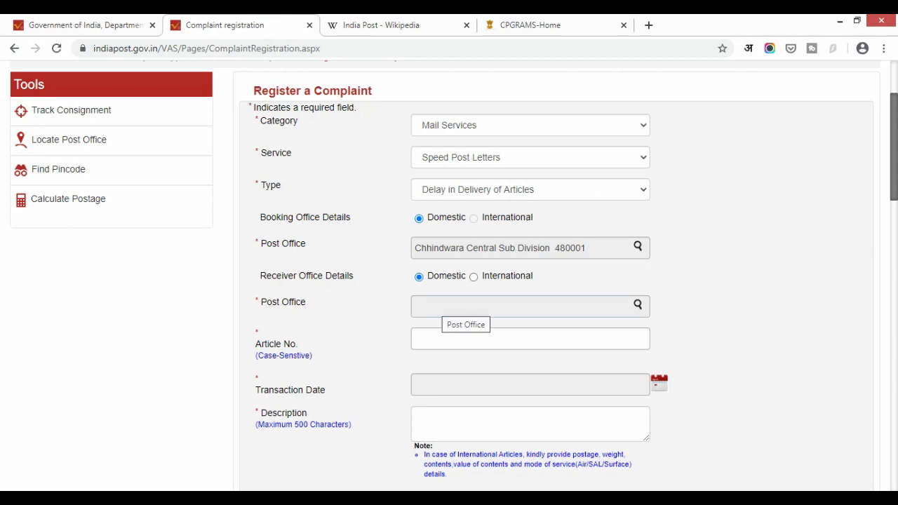
Step: Search PIN 462021, correct it to 462022, and select Anand Nagar S.O (Bhopal)
{"action": "left_click", "coordinate": [442, 306]}
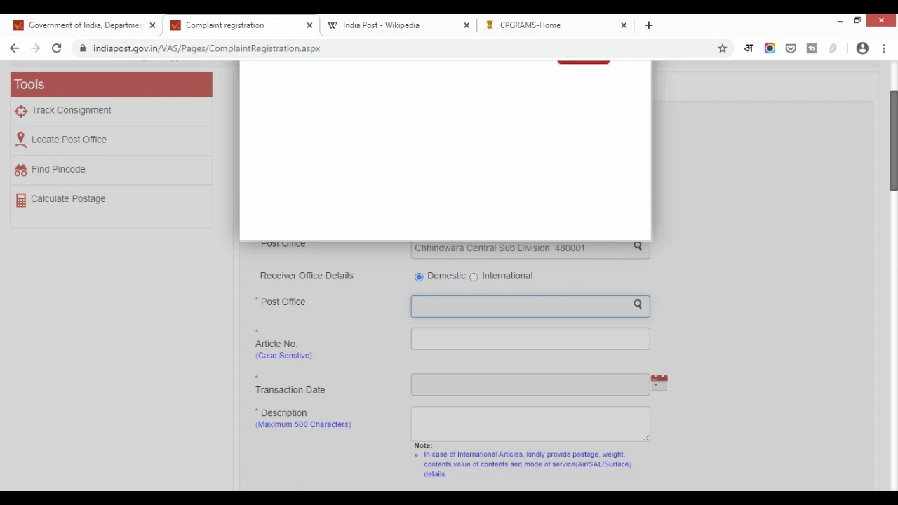
{"action": "left_click", "coordinate": [314, 123]}
{"action": "type", "text": "462021"}
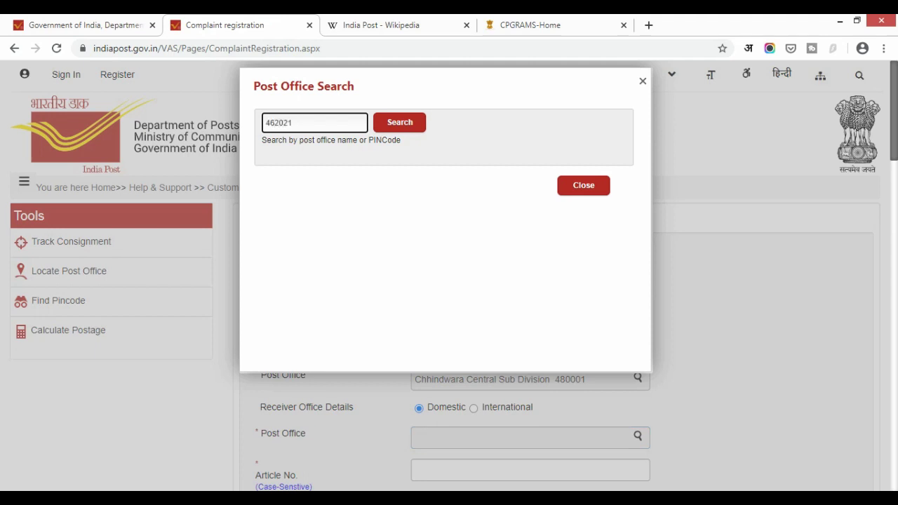
{"action": "key", "text": "Return"}
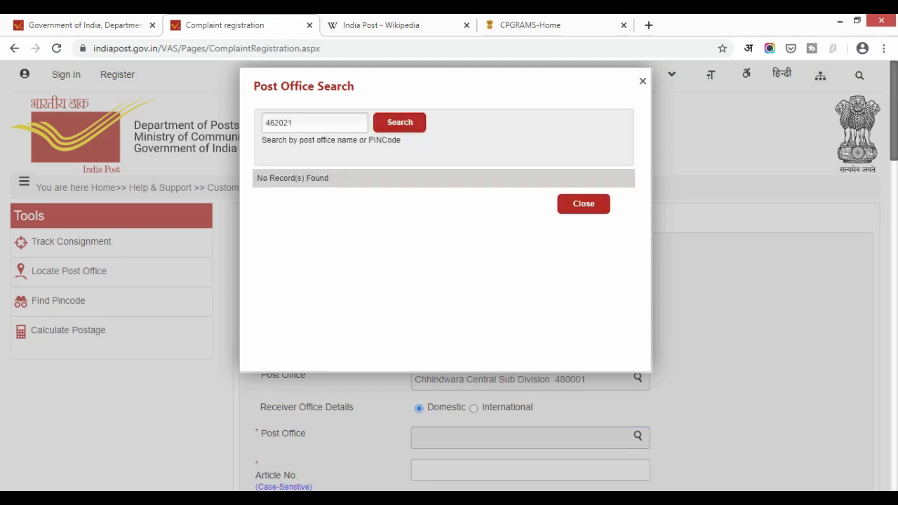
{"action": "left_click", "coordinate": [292, 123]}
{"action": "type", "text": "2"}
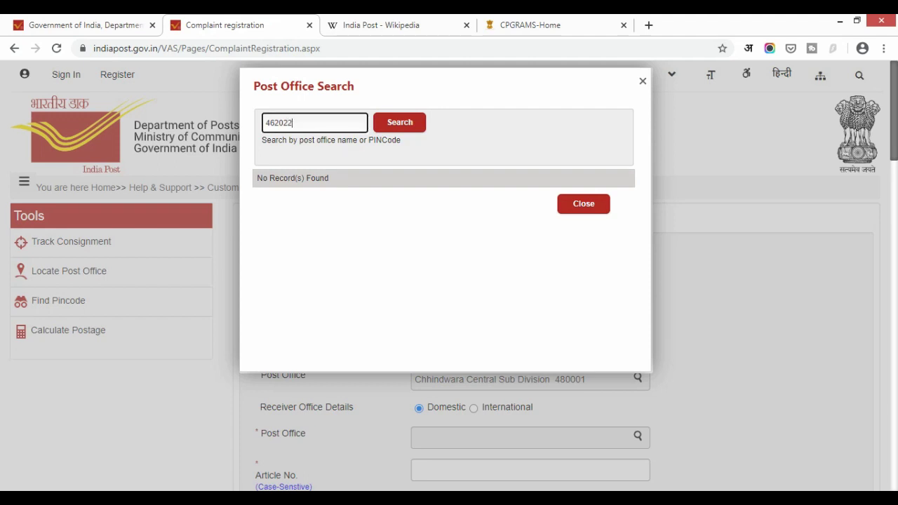
{"action": "key", "text": "Return"}
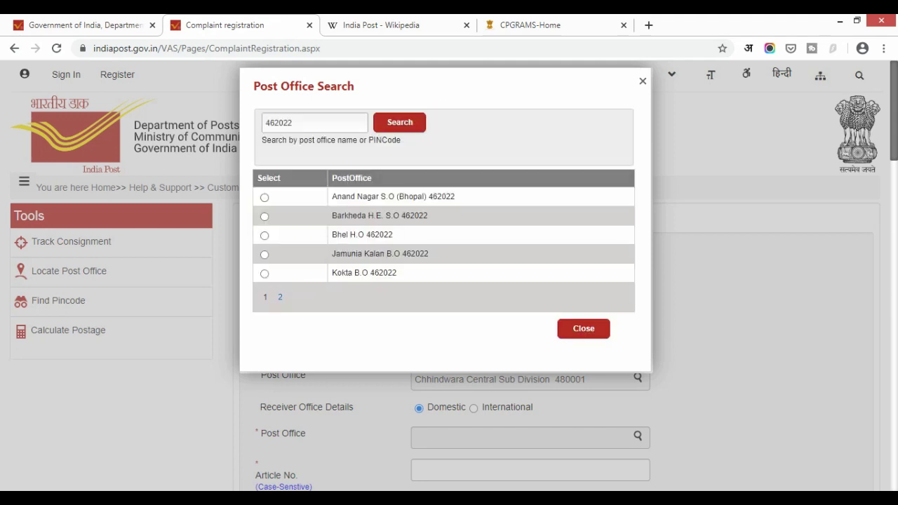
{"action": "left_click", "coordinate": [265, 197]}
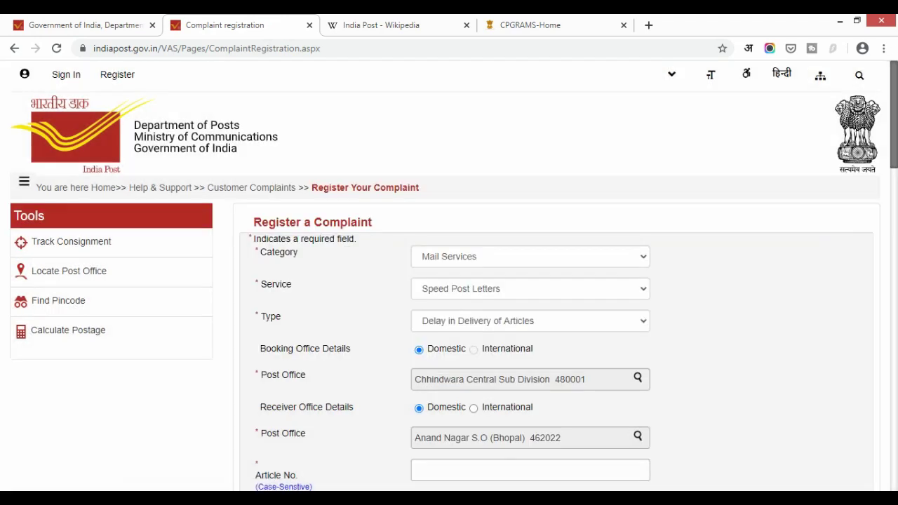
{"action": "scroll", "coordinate": [449, 281], "scroll_direction": "down", "scroll_amount": 2}
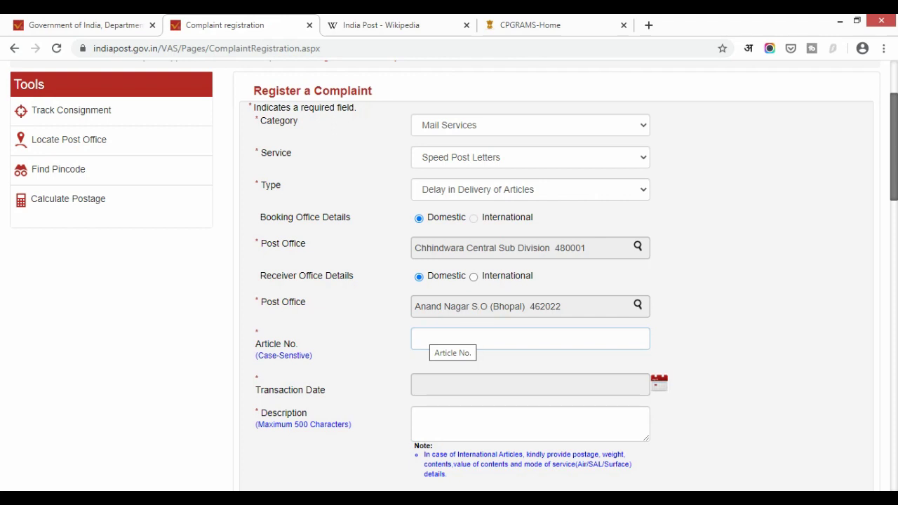
{"action": "scroll", "coordinate": [449, 281], "scroll_direction": "down", "scroll_amount": 1}
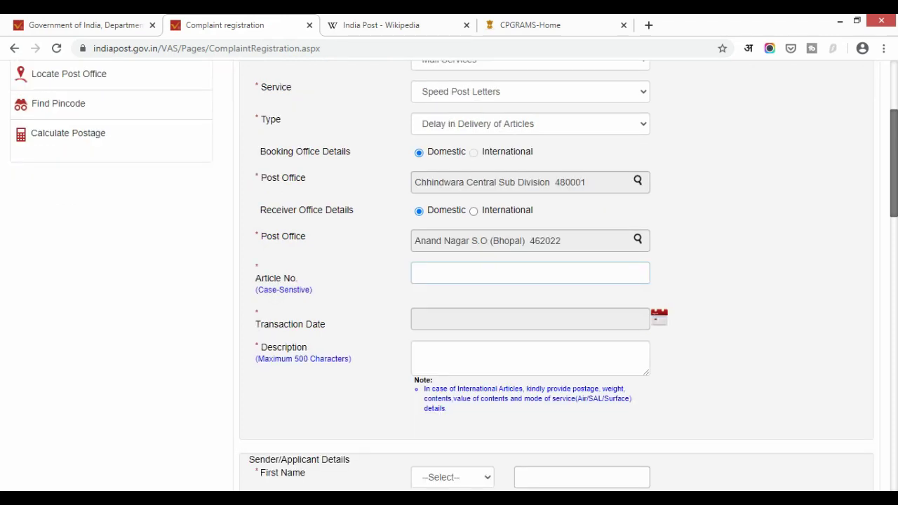
{"action": "left_click", "coordinate": [451, 321]}
{"action": "left_click", "coordinate": [529, 319]}
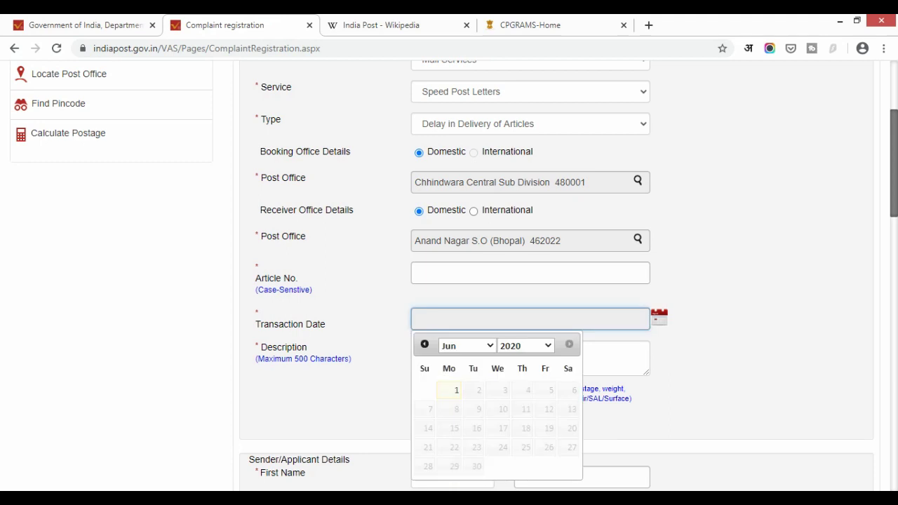
{"action": "key", "text": "Escape"}
{"action": "scroll", "coordinate": [449, 280], "scroll_direction": "down", "scroll_amount": 2}
{"action": "left_click", "coordinate": [530, 226]}
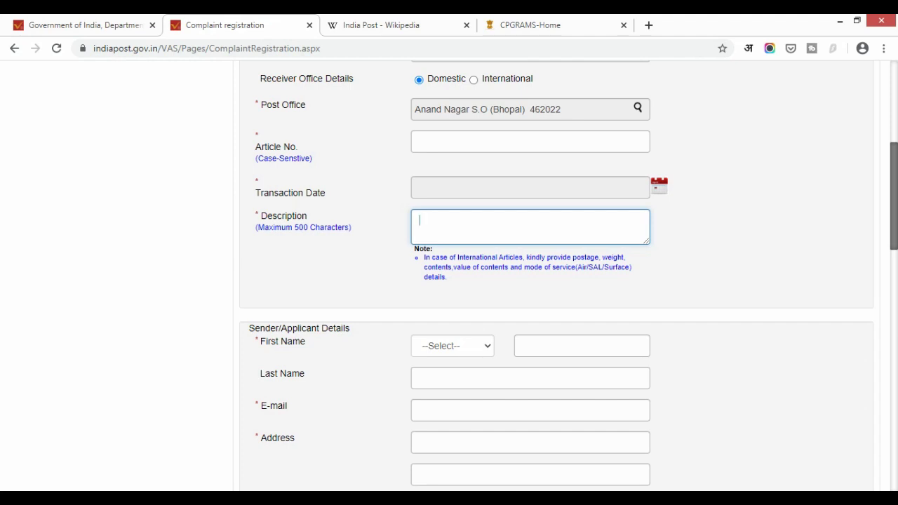
{"action": "scroll", "coordinate": [449, 280], "scroll_direction": "down", "scroll_amount": 4}
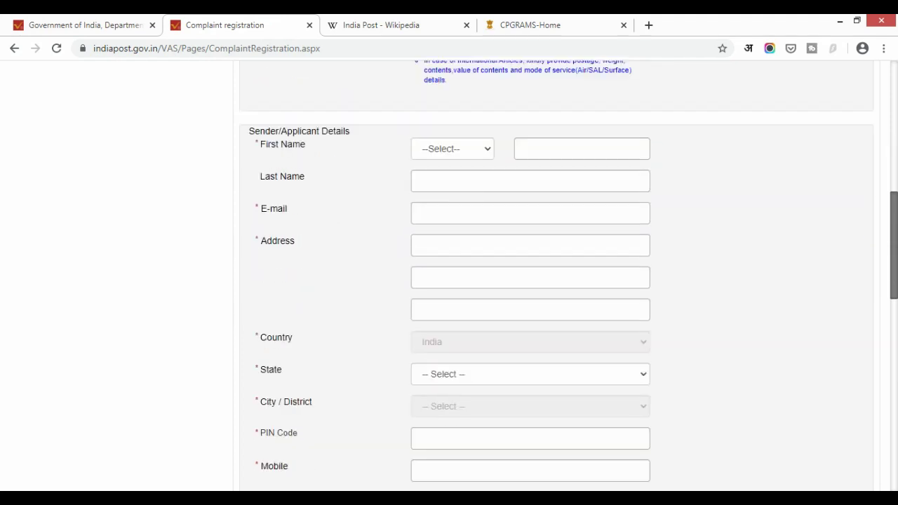
{"action": "scroll", "coordinate": [448, 280], "scroll_direction": "up", "scroll_amount": 1}
{"action": "scroll", "coordinate": [449, 281], "scroll_direction": "down", "scroll_amount": 1}
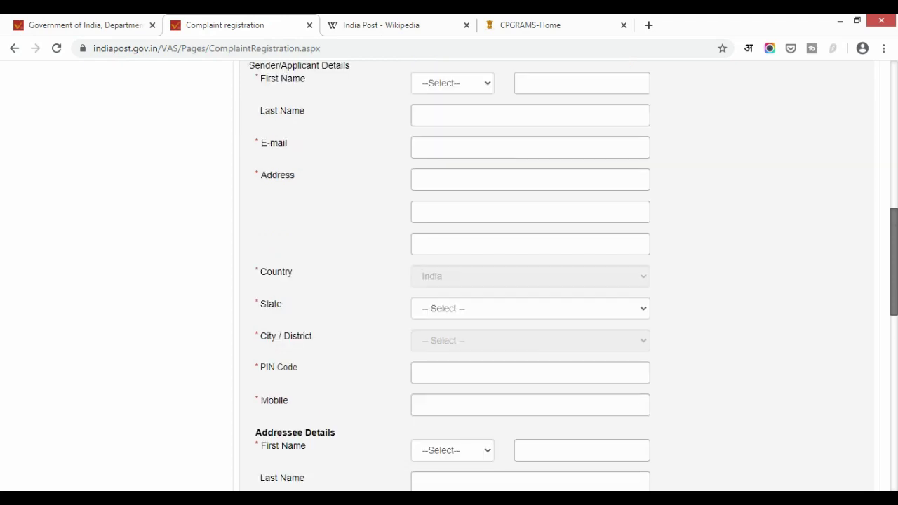
{"action": "scroll", "coordinate": [449, 281], "scroll_direction": "down", "scroll_amount": 1}
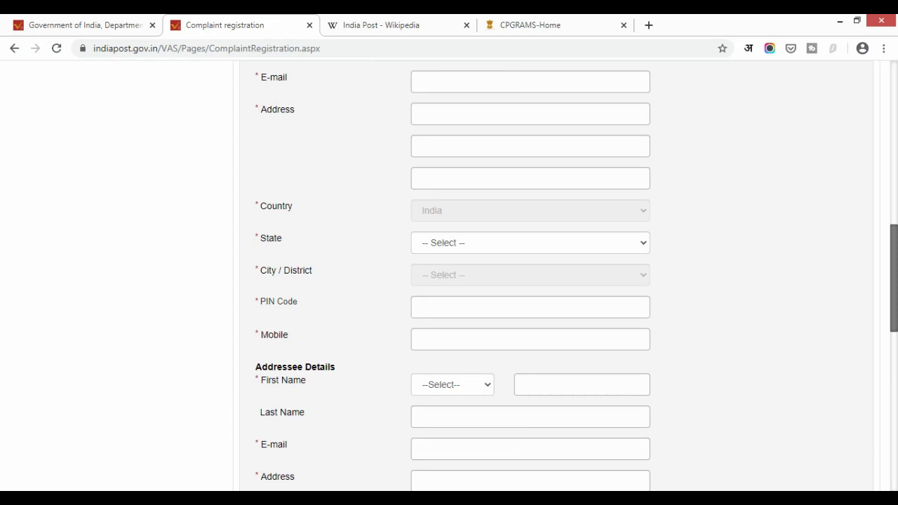
{"action": "scroll", "coordinate": [449, 280], "scroll_direction": "up", "scroll_amount": 1}
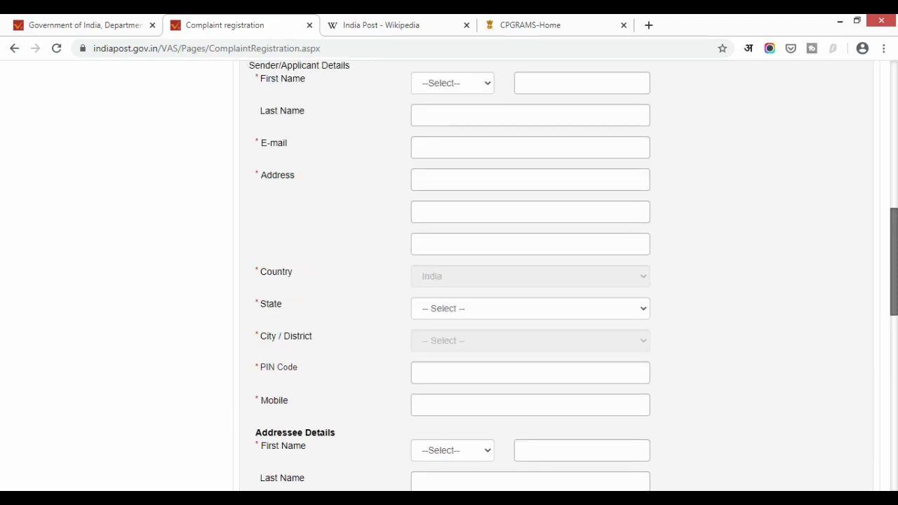
{"action": "left_click", "coordinate": [287, 397]}
{"action": "scroll", "coordinate": [530, 281], "scroll_direction": "down", "scroll_amount": 3}
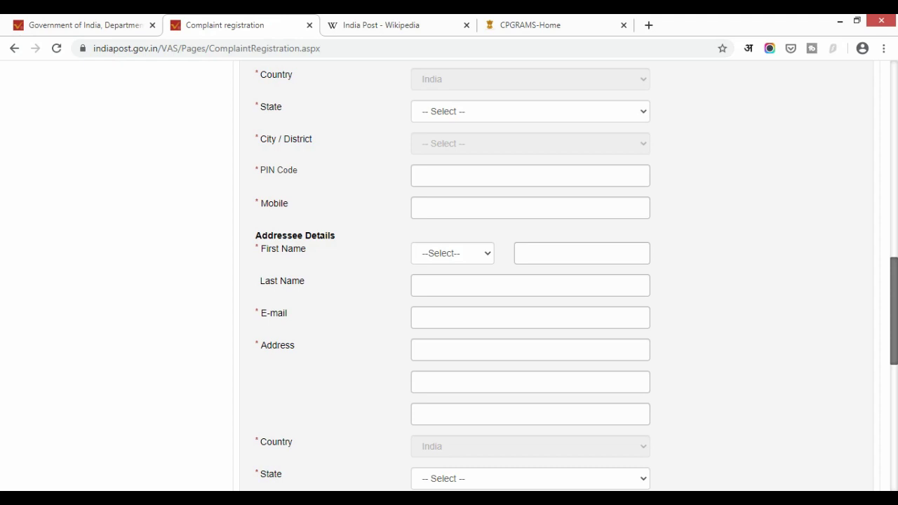
{"action": "scroll", "coordinate": [449, 281], "scroll_direction": "down", "scroll_amount": 1}
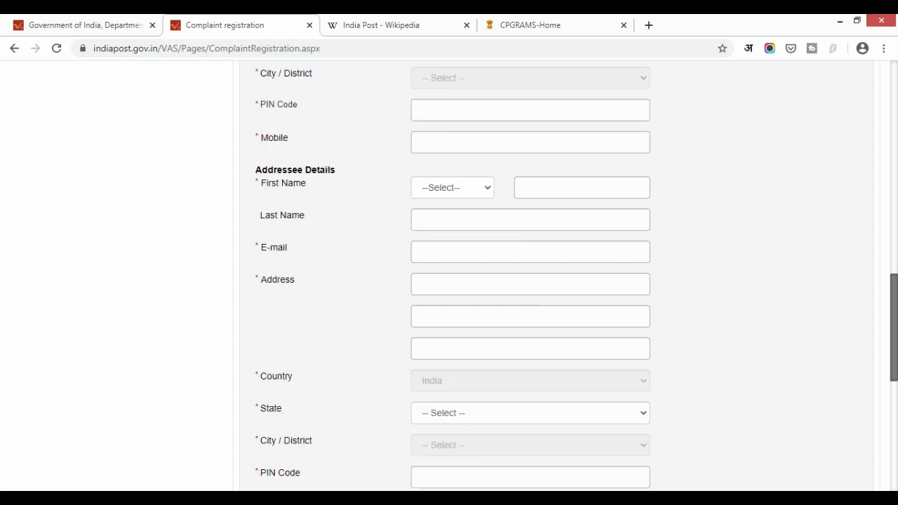
{"action": "scroll", "coordinate": [449, 281], "scroll_direction": "down", "scroll_amount": 2}
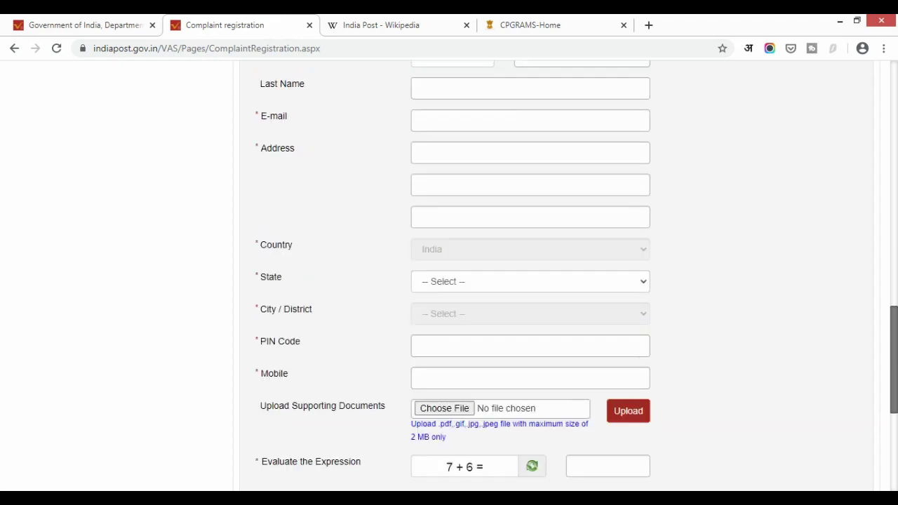
{"action": "left_click", "coordinate": [324, 345]}
{"action": "scroll", "coordinate": [533, 280], "scroll_direction": "down", "scroll_amount": 2}
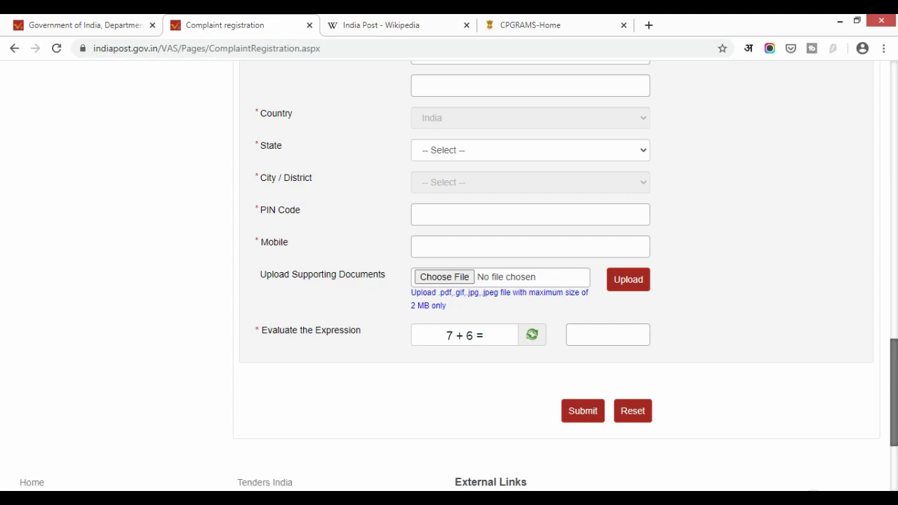
{"action": "scroll", "coordinate": [449, 281], "scroll_direction": "up", "scroll_amount": 10}
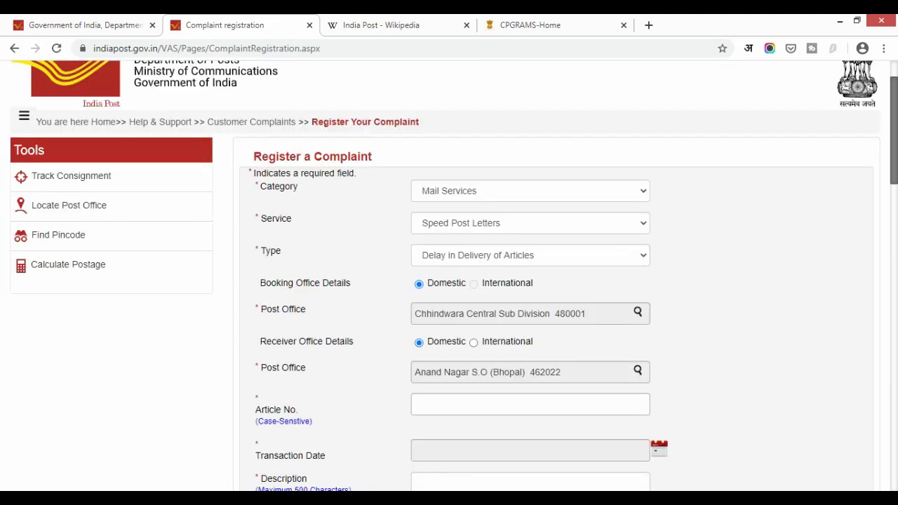
Step: Compare the India Post tabs, highlight 'Department of Posts (DoP)' on Wikipedia, then go to CPGRAMS-Home
{"action": "key", "text": "ctrl+Tab"}
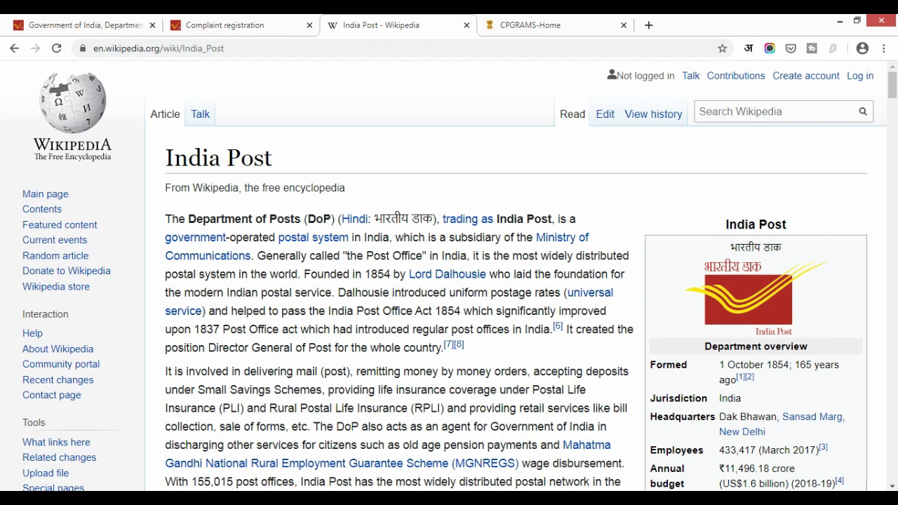
{"action": "key", "text": "ctrl+1"}
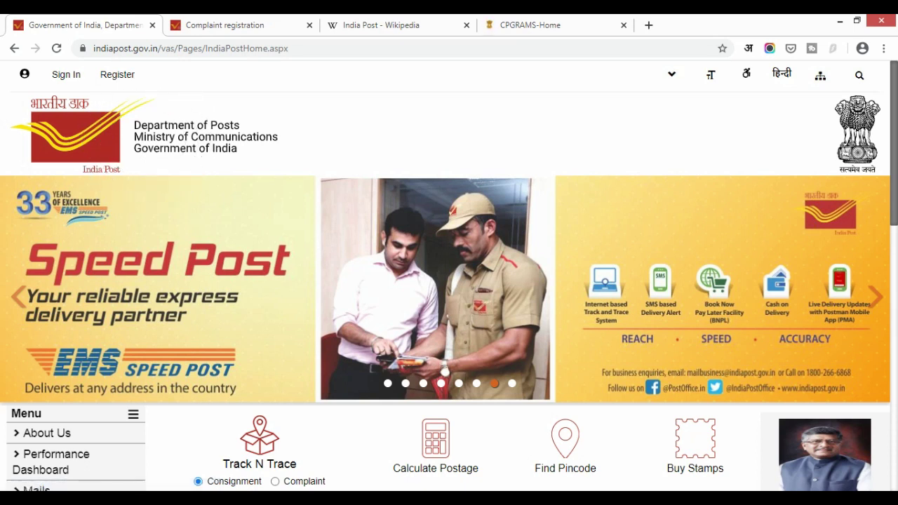
{"action": "left_click", "coordinate": [381, 25]}
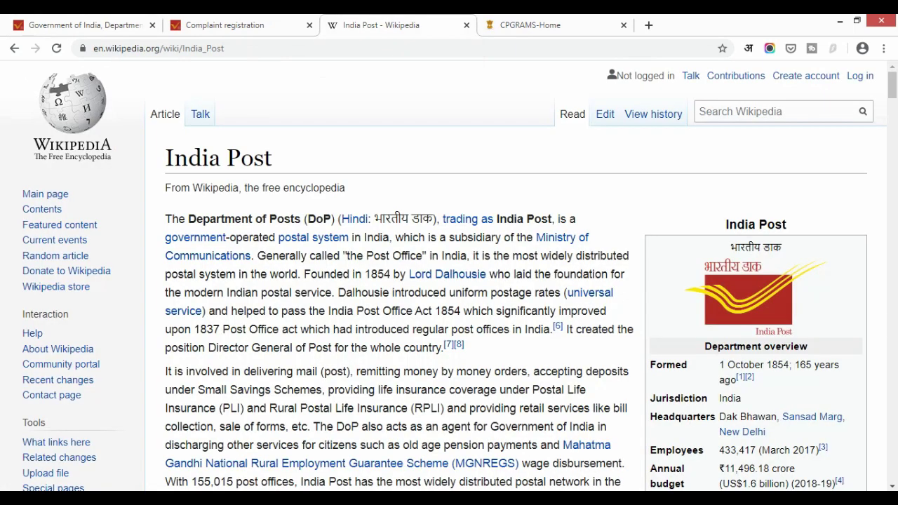
{"action": "left_click_drag", "start_coordinate": [335, 219], "coordinate": [188, 219]}
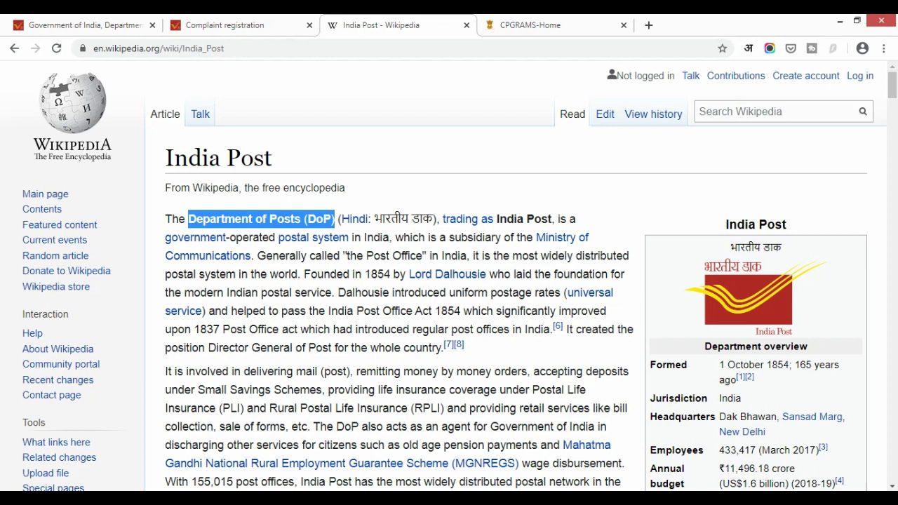
{"action": "key", "text": "ctrl+Tab"}
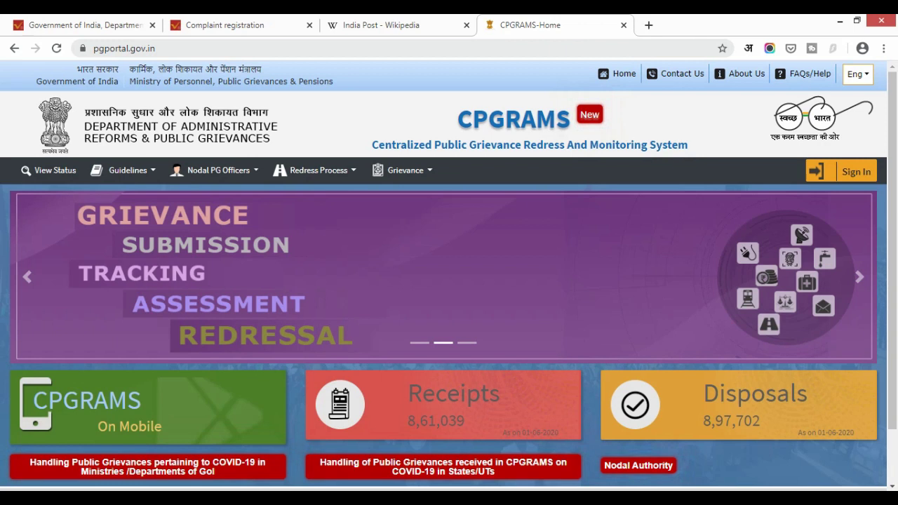
Step: From the User Login page, follow 'Click here to register' to the Registration Form
{"action": "key", "text": "ctrl+shift+Tab"}
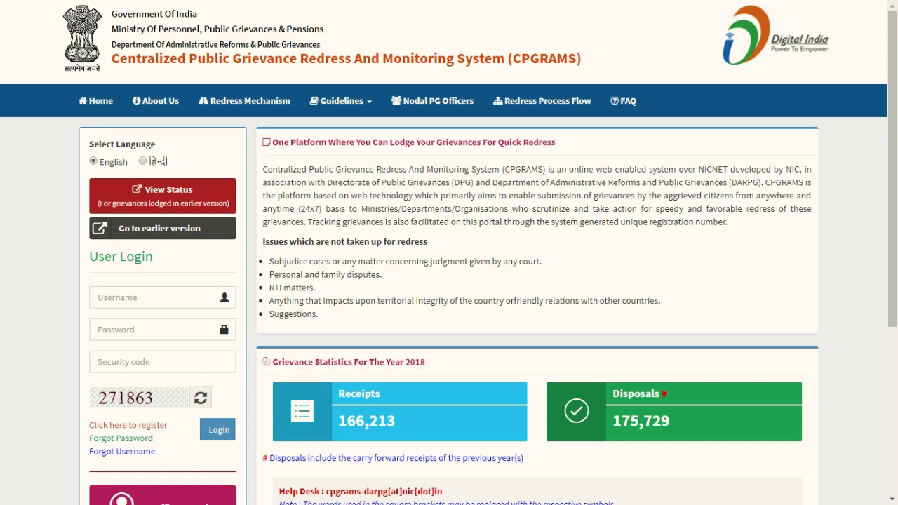
{"action": "left_click", "coordinate": [157, 425]}
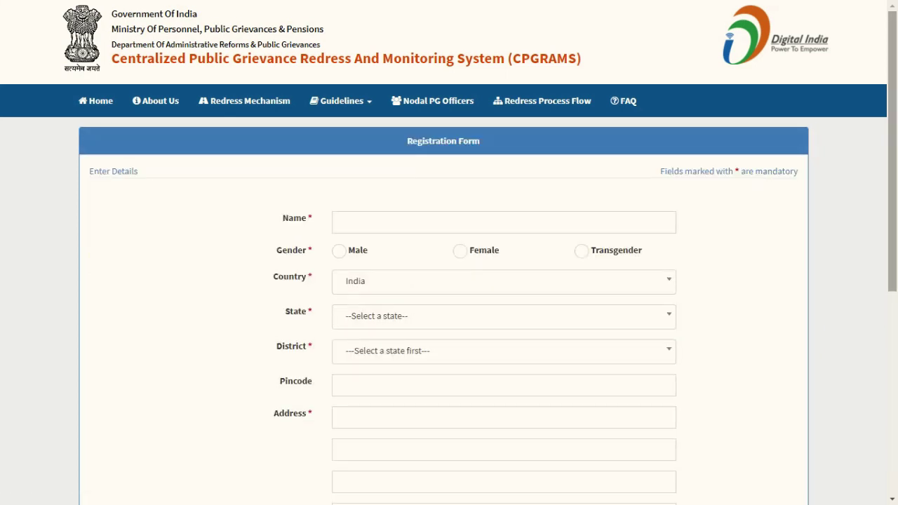
Step: Scroll through the blank Registration Form from the Name field down to the security code
{"action": "scroll", "coordinate": [449, 281], "scroll_direction": "down", "scroll_amount": 3}
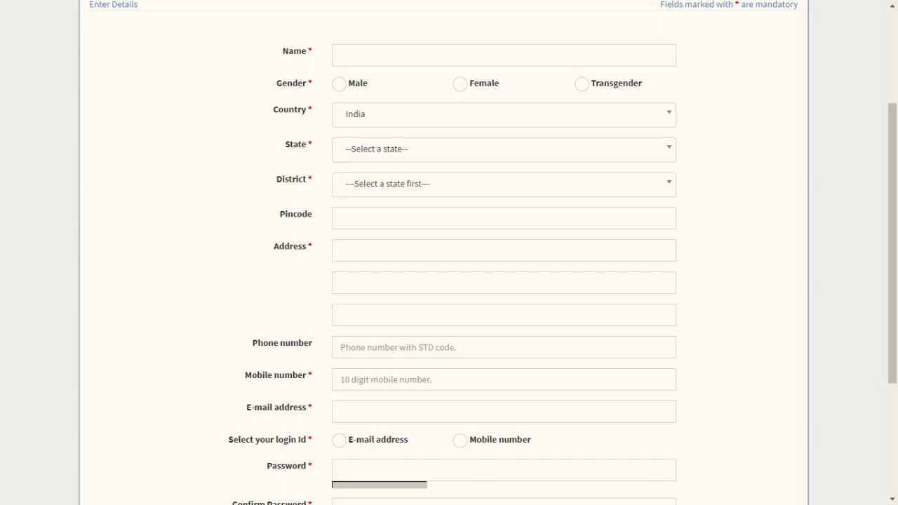
{"action": "left_click", "coordinate": [503, 56]}
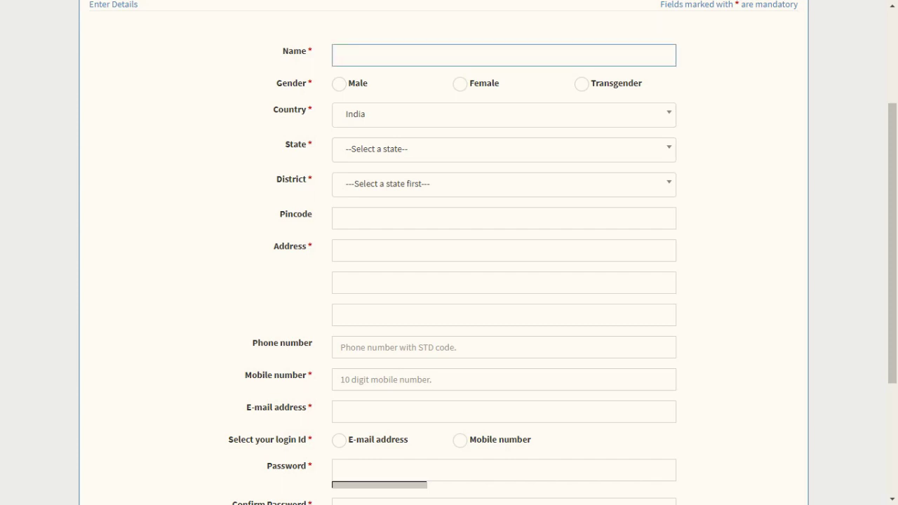
{"action": "scroll", "coordinate": [449, 280], "scroll_direction": "down", "scroll_amount": 3}
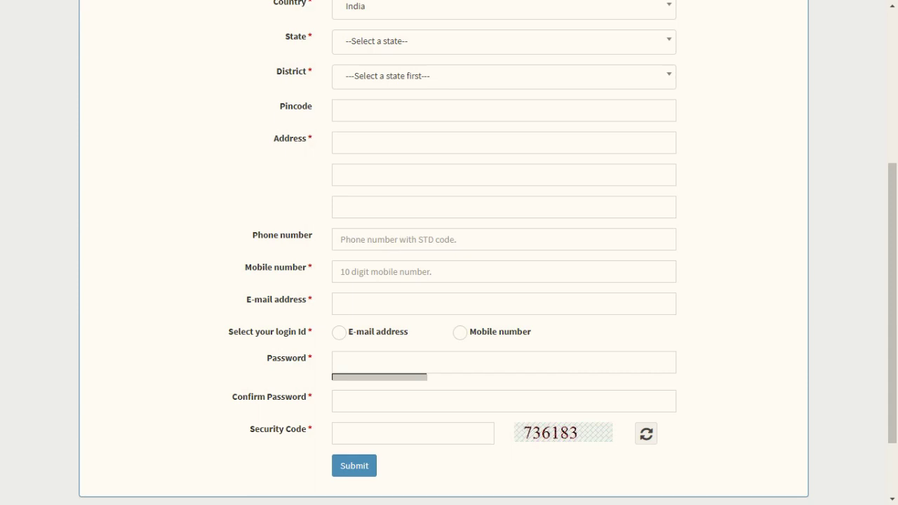
Step: Switch the login Id choice between e-mail address and mobile number
{"action": "left_click", "coordinate": [341, 304]}
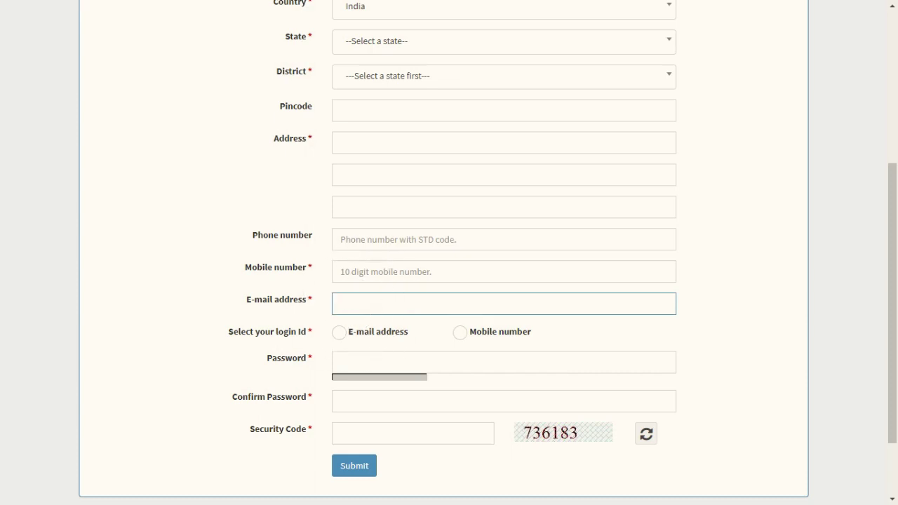
{"action": "left_click", "coordinate": [339, 332]}
{"action": "key", "text": "shift+Tab"}
{"action": "left_click", "coordinate": [372, 274]}
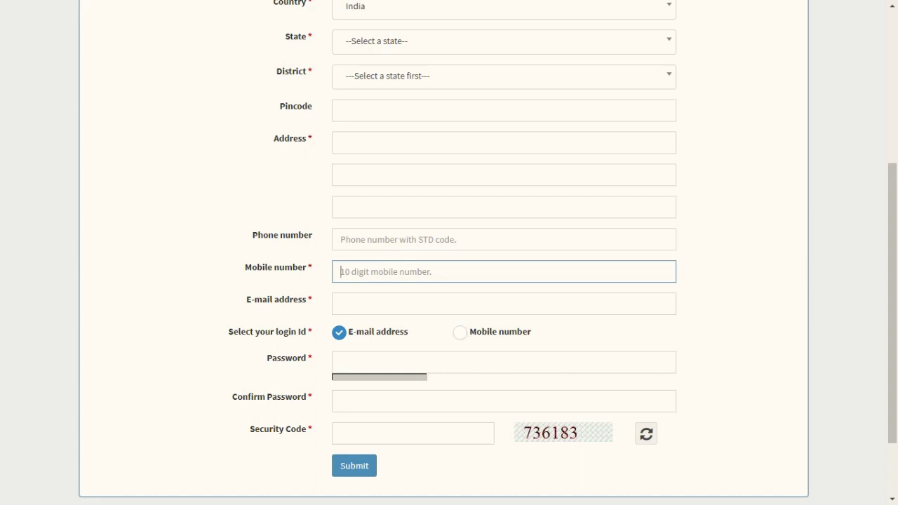
{"action": "left_click", "coordinate": [460, 333]}
Step: Go back to the CPGRAMS home page with the User Login panel
{"action": "scroll", "coordinate": [449, 253], "scroll_direction": "up", "scroll_amount": 1}
{"action": "scroll", "coordinate": [449, 252], "scroll_direction": "down", "scroll_amount": 2}
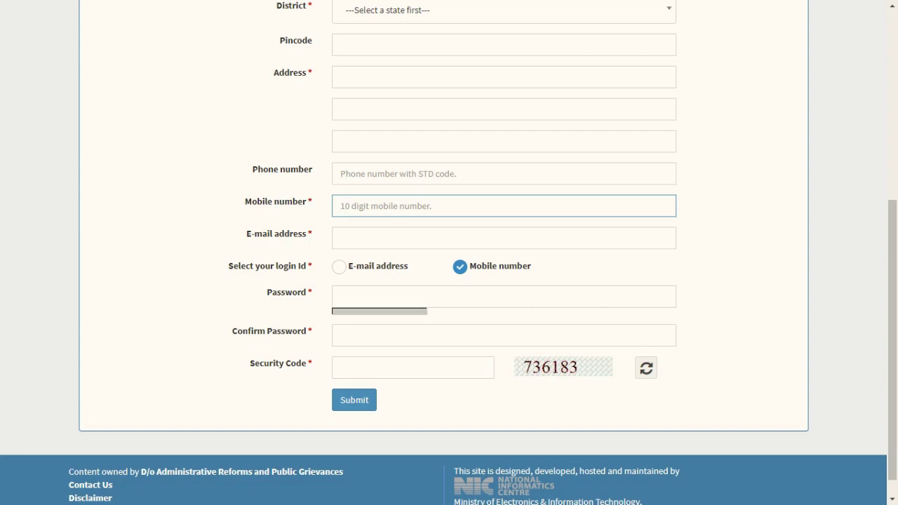
{"action": "scroll", "coordinate": [449, 252], "scroll_direction": "up", "scroll_amount": 5}
{"action": "left_click", "coordinate": [96, 100]}
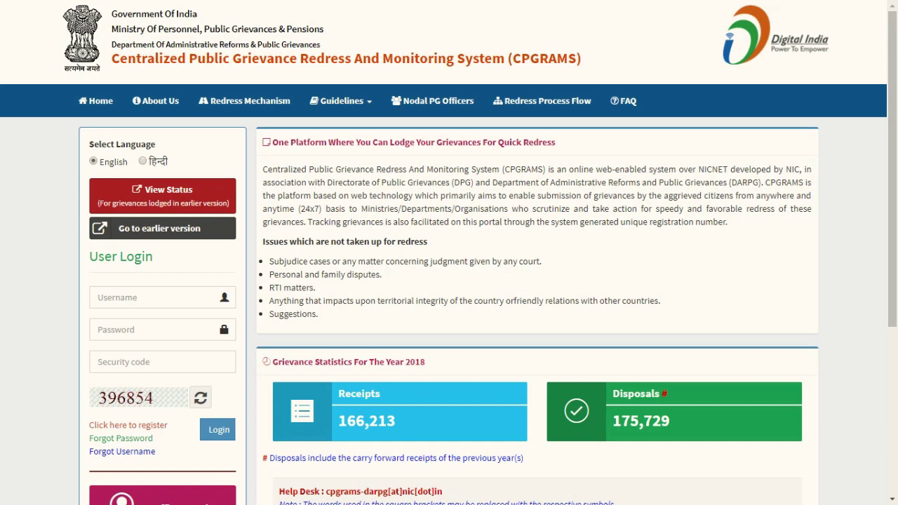
Step: Sign in with the account username, password and the displayed security code
{"action": "left_click", "coordinate": [155, 297]}
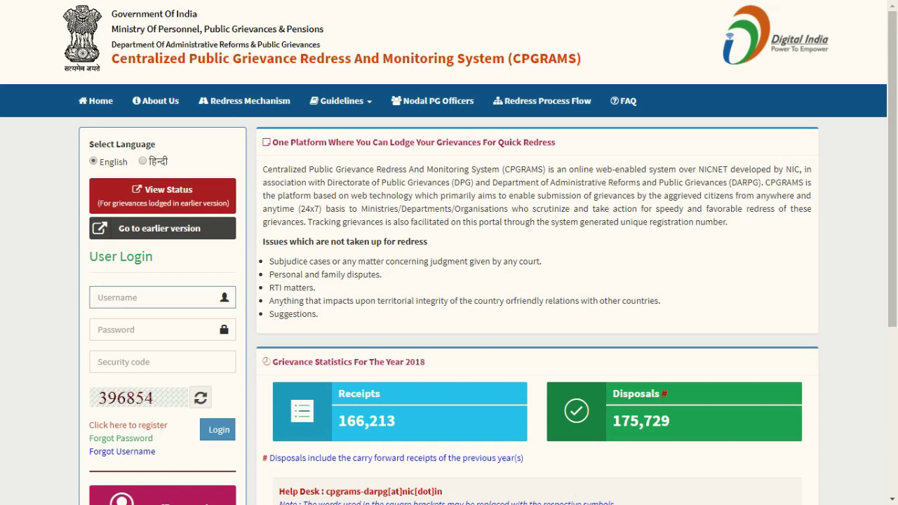
{"action": "scroll", "coordinate": [449, 281], "scroll_direction": "down", "scroll_amount": 1}
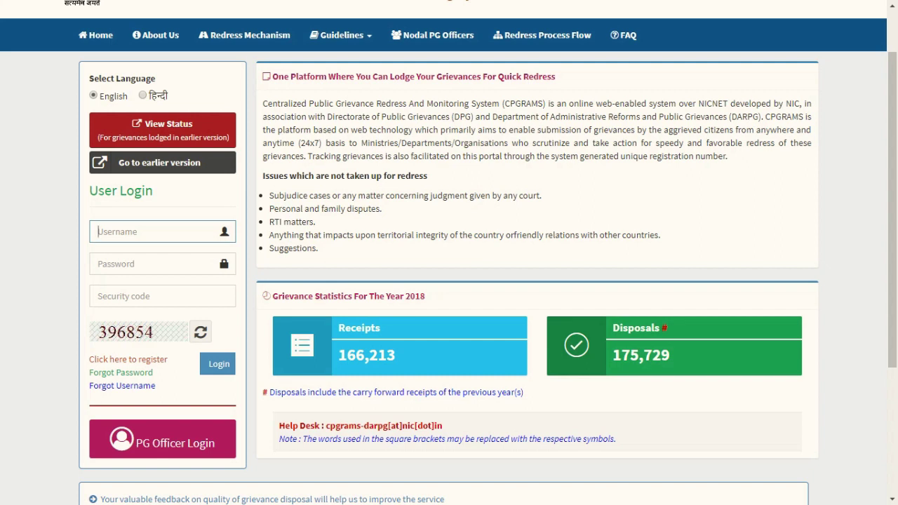
{"action": "left_click", "coordinate": [115, 264]}
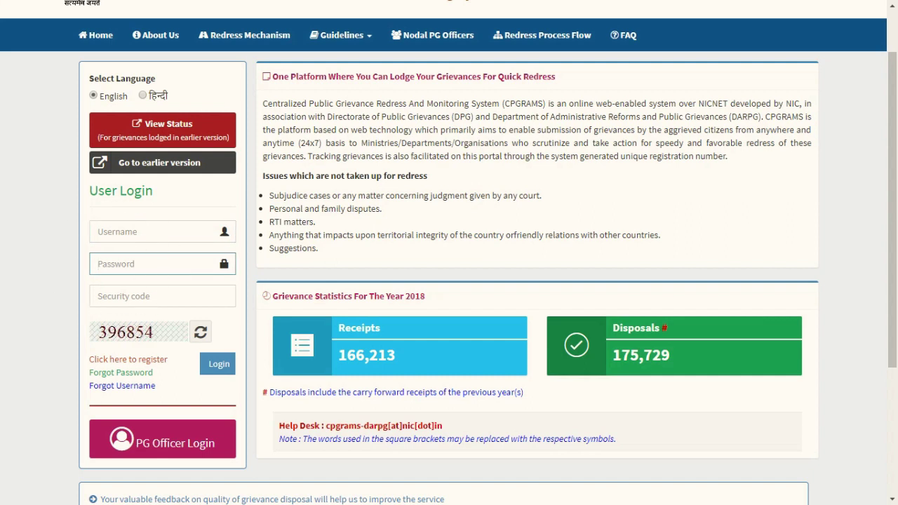
{"action": "key", "text": "Tab"}
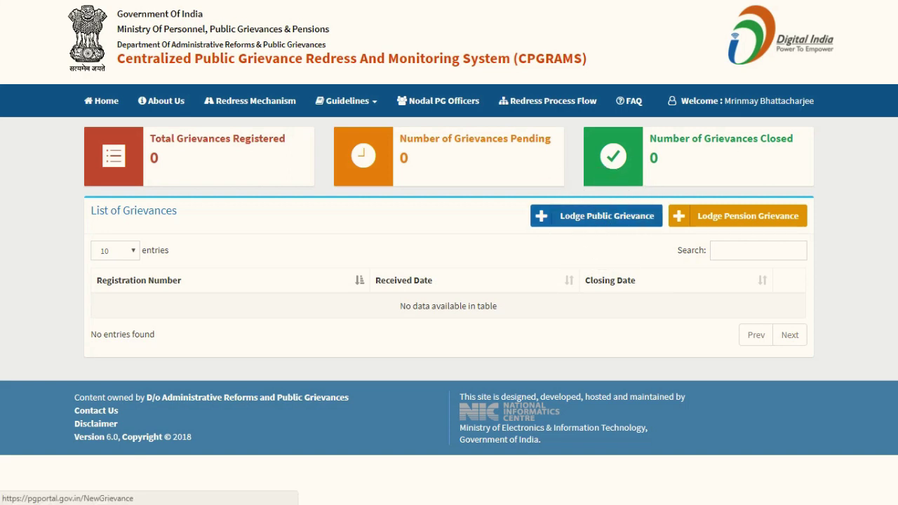
Step: Start a new grievance with the dashboard's Lodge Public Grievance button
{"action": "left_click", "coordinate": [604, 218]}
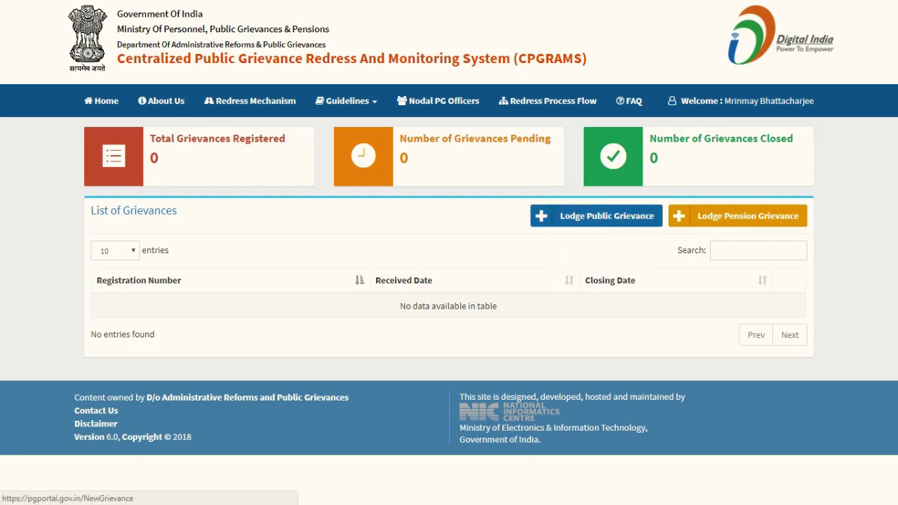